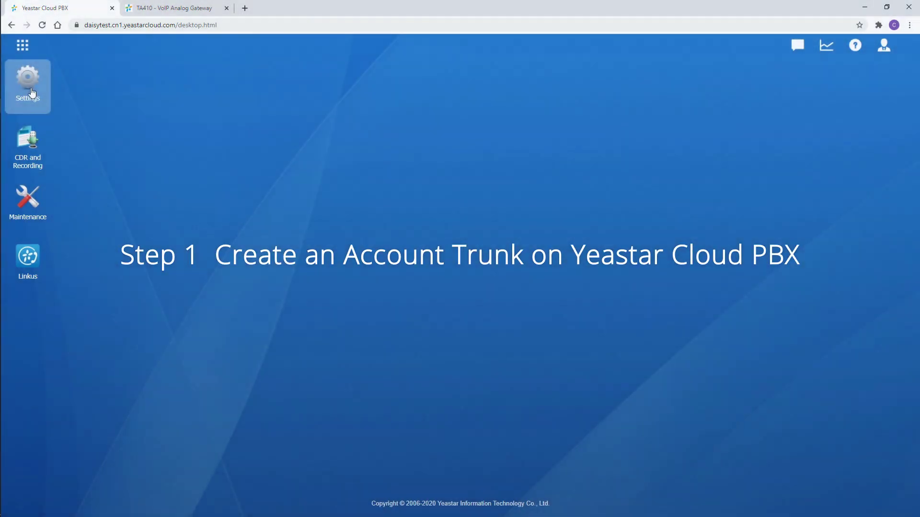
Start a new VoIP trunk in the PBX settings named For_TA410
click(31, 92)
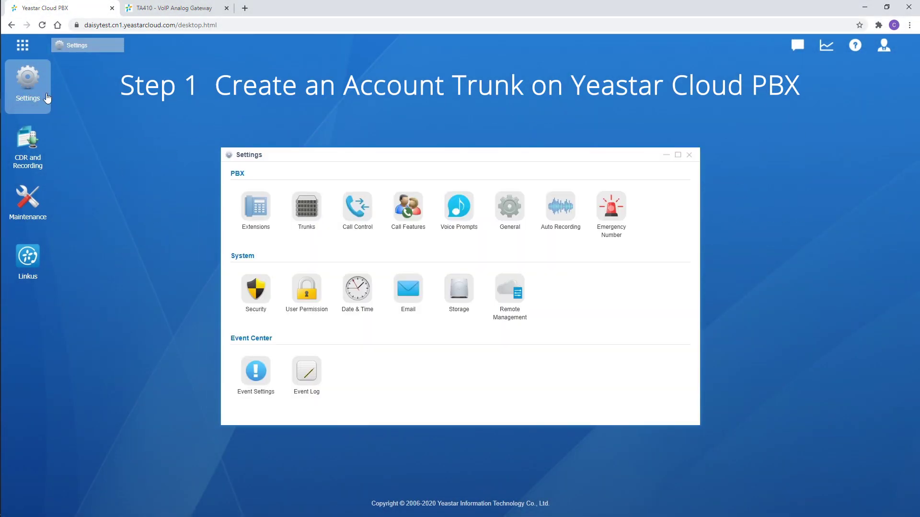
click(301, 212)
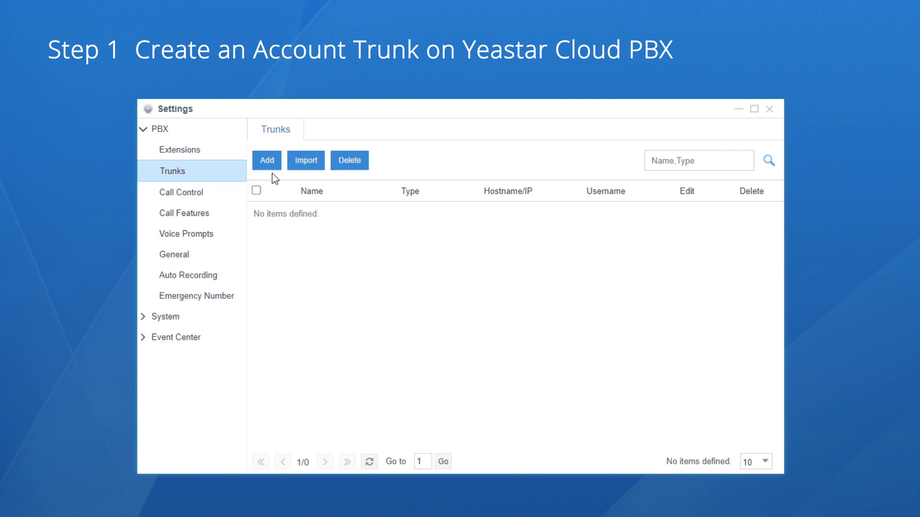
click(267, 161)
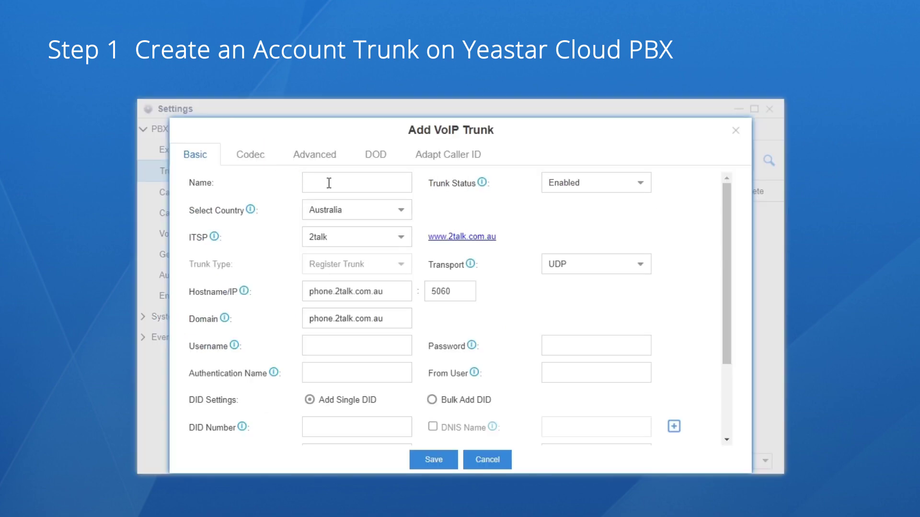
click(329, 183)
text(For_TA410)
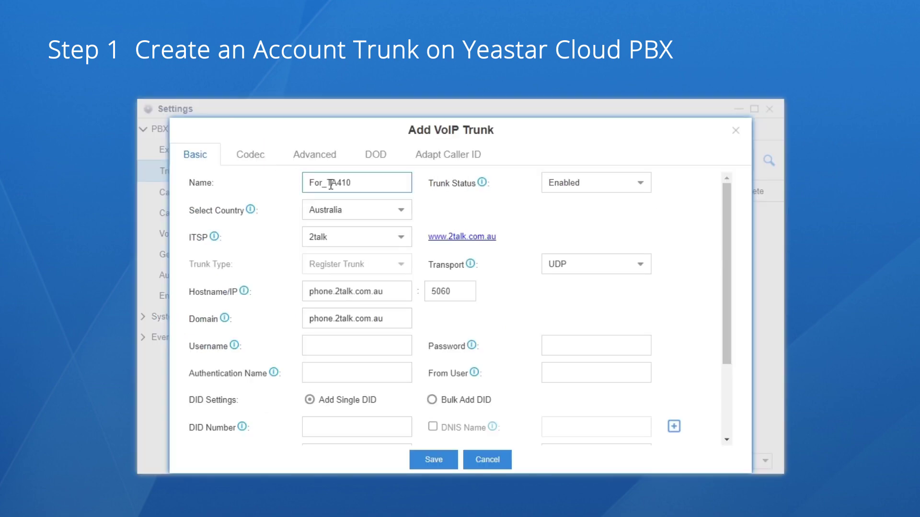
Set Country to General and type to Account Trunk, reveal the generated password, and save
click(401, 210)
click(380, 376)
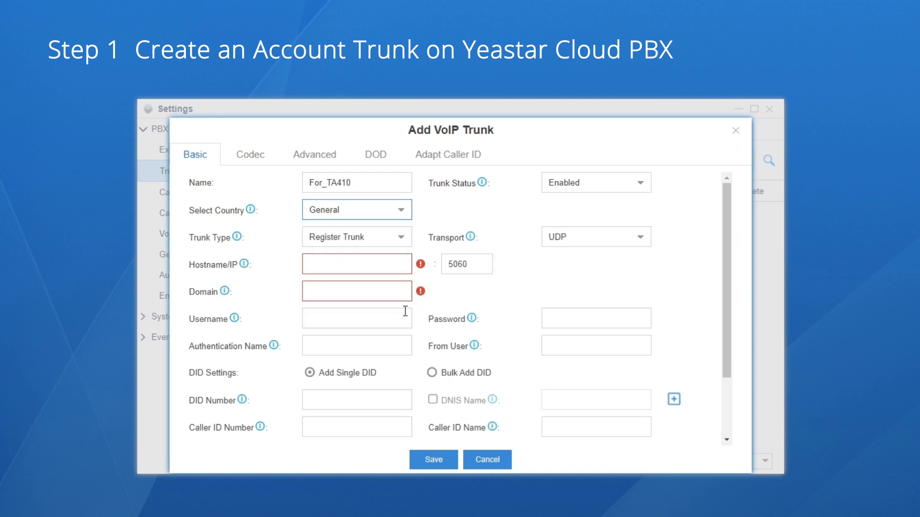
click(407, 242)
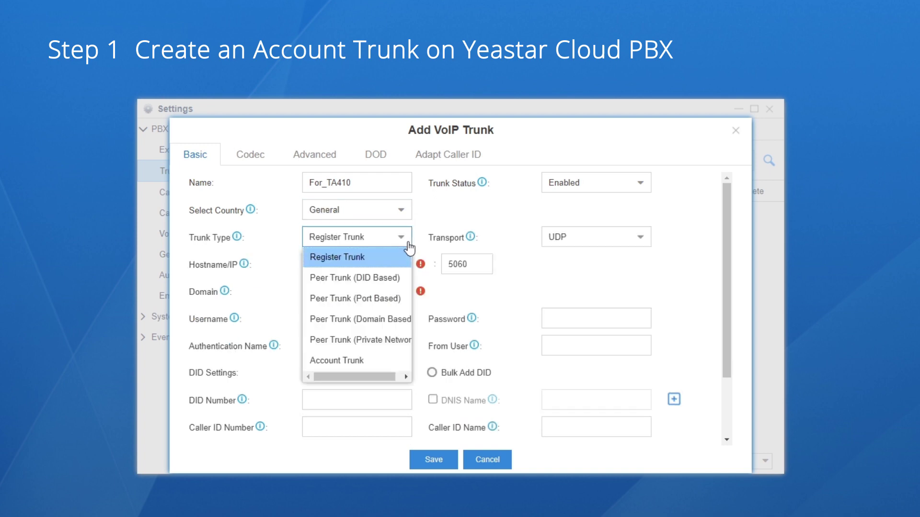
click(382, 360)
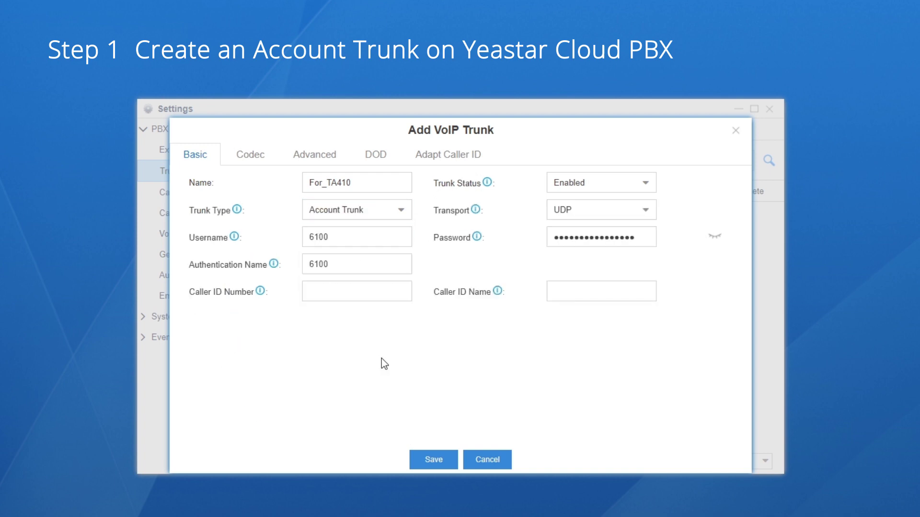
click(715, 237)
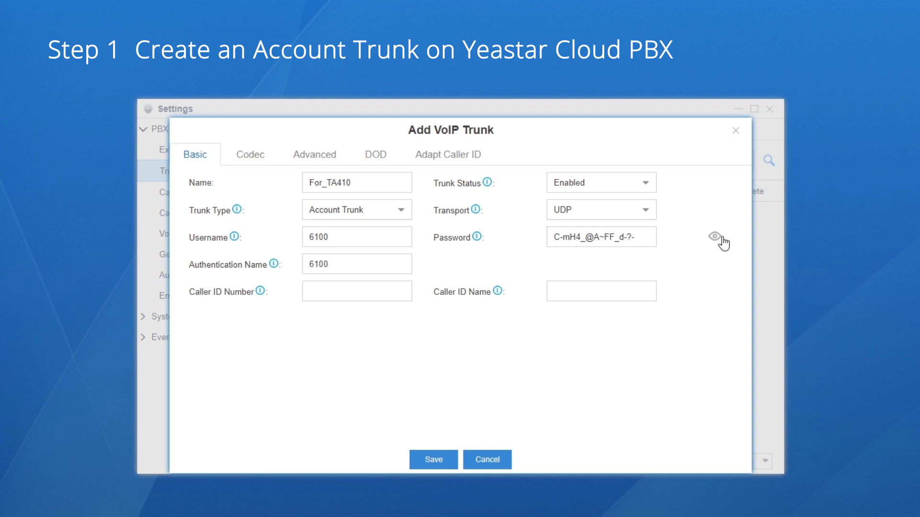
click(436, 461)
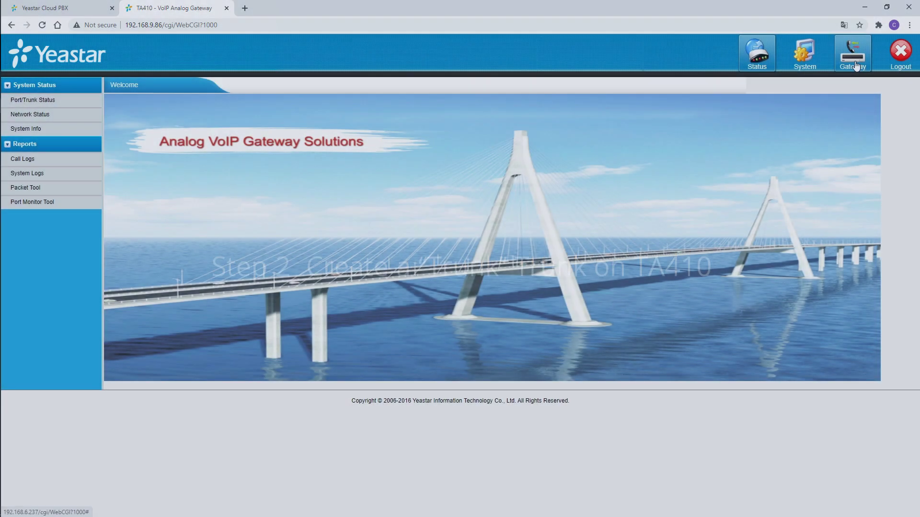
Add a new gateway VoIP trunk of Trunk type with provider name CloudPBX
click(853, 65)
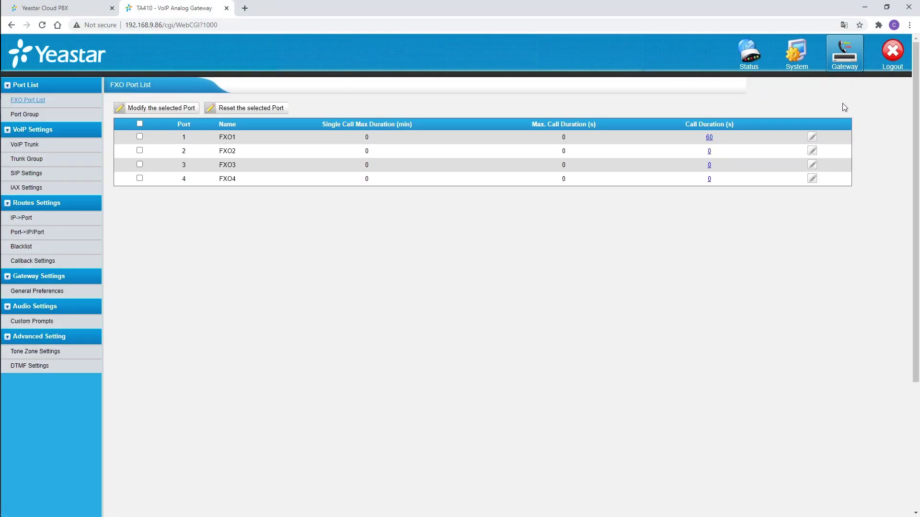
click(83, 145)
click(150, 108)
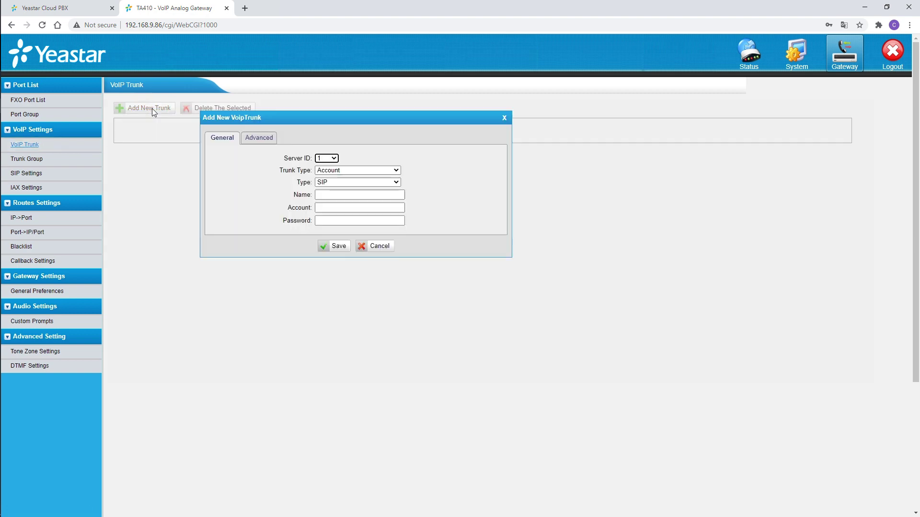
click(338, 170)
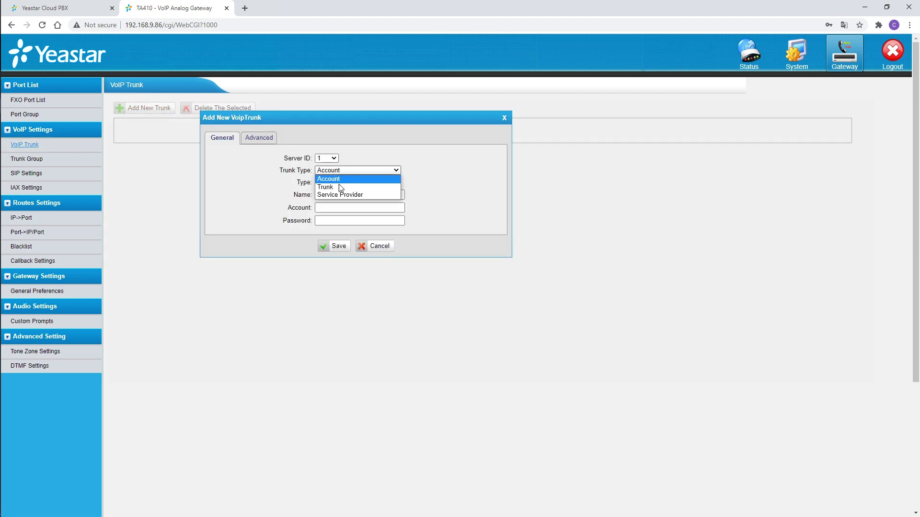
click(339, 184)
click(353, 194)
text(CloudPBX)
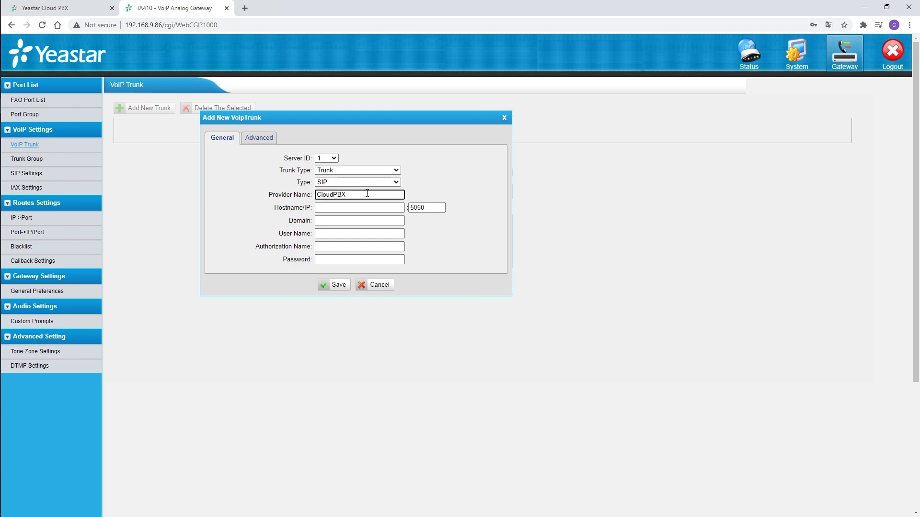
Use the Cloud PBX hostname as Hostname and Domain, user 6100, paste the password, and save
click(369, 207)
text(daisytest.cn1.yeastarcloud.com)
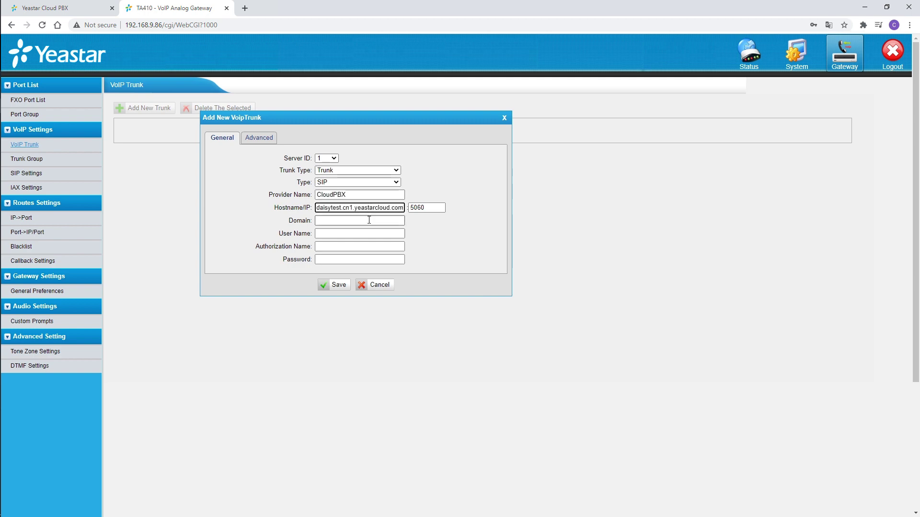
click(369, 220)
text(daisytest.cn1.yeastarcloud.com)
key(Tab)
text(6)
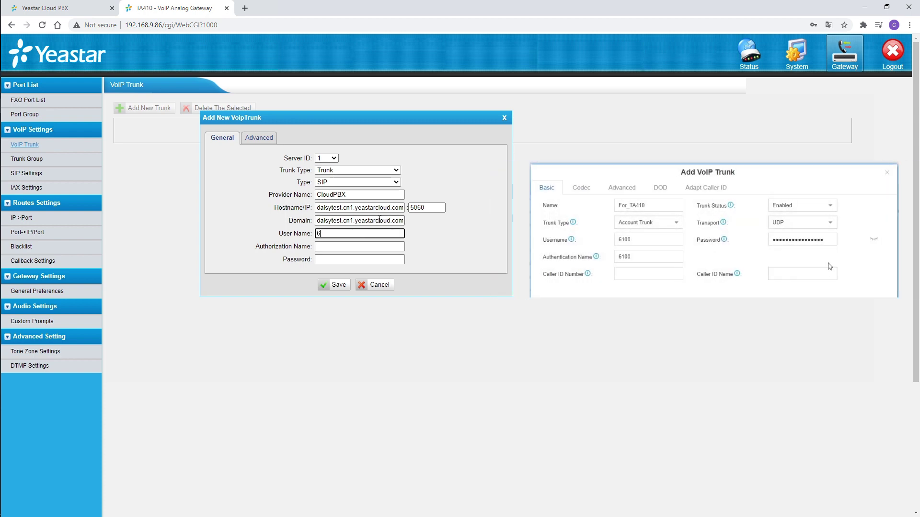
key(Tab)
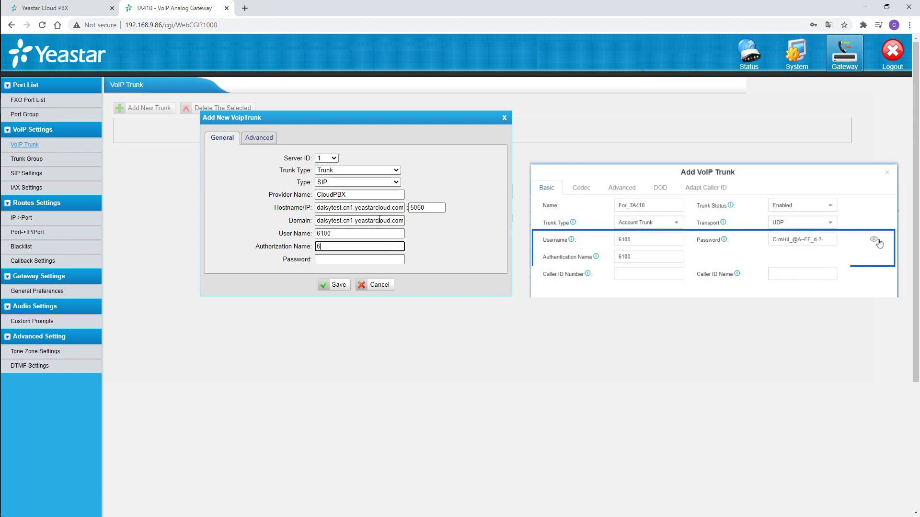
key(Tab)
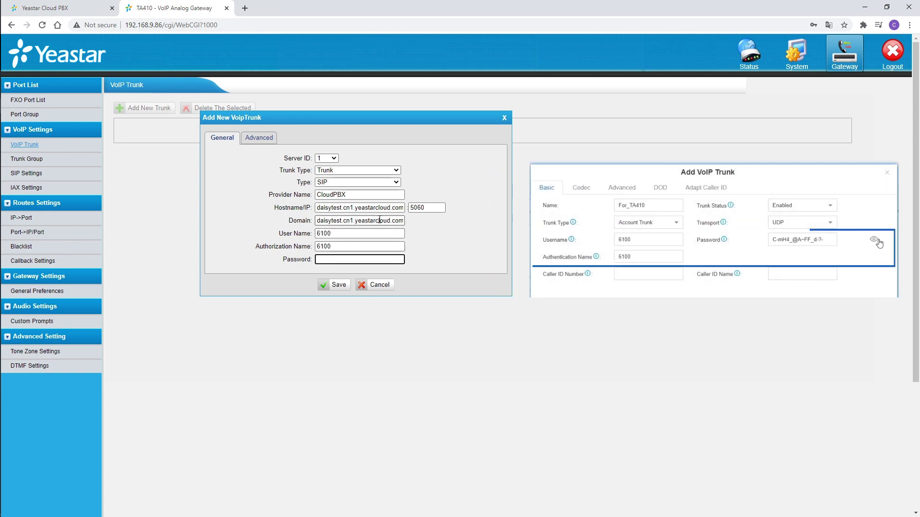
key(ctrl+v)
click(338, 285)
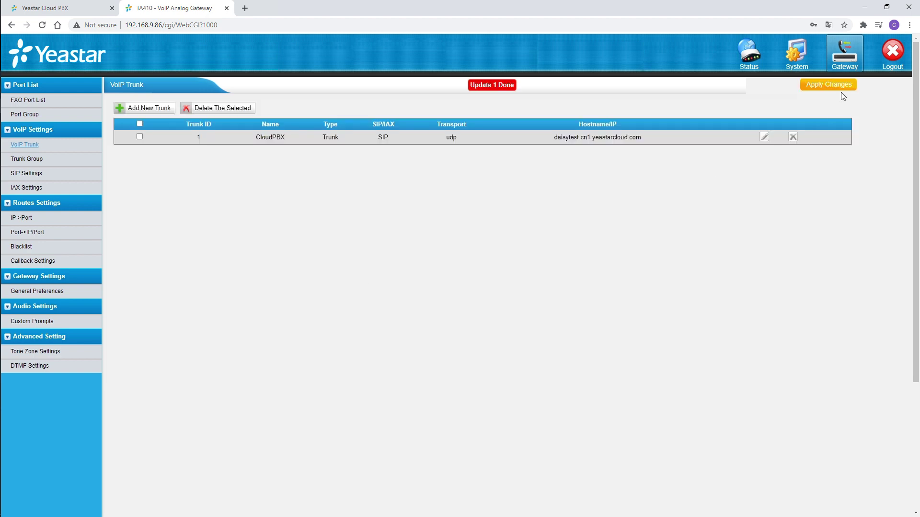
Apply the TA410 changes and confirm For_TA410 registration in PBX Monitor and the gateway status
click(840, 87)
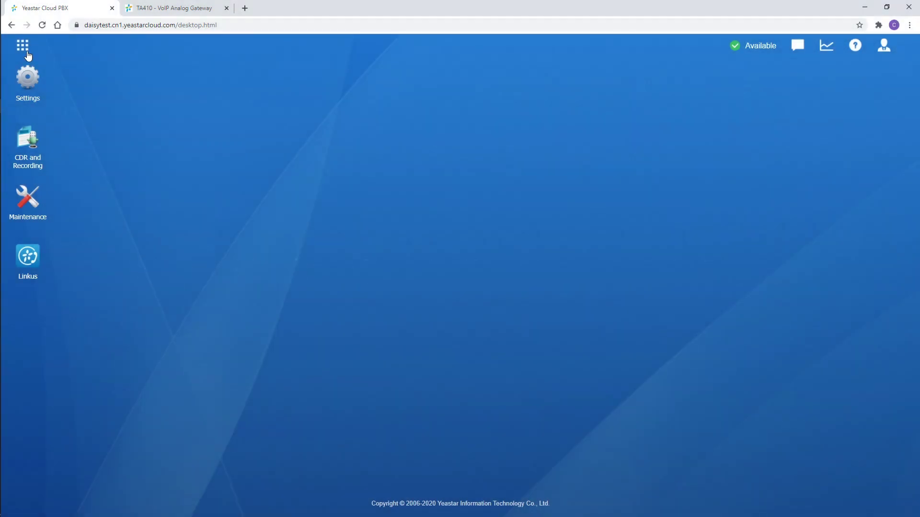
click(24, 47)
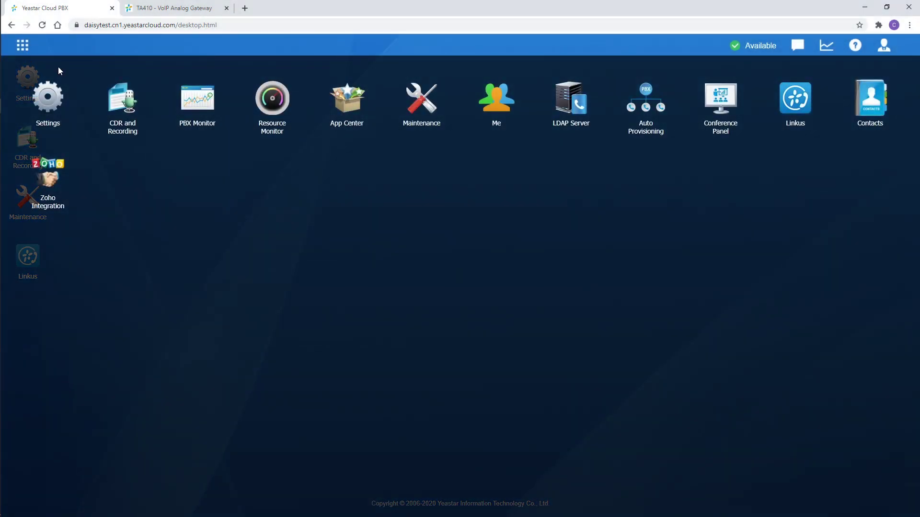
click(220, 106)
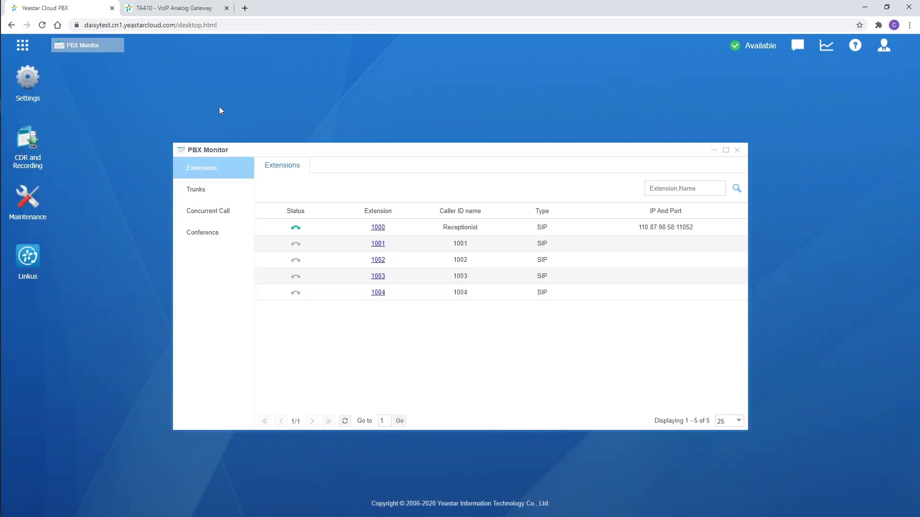
click(219, 187)
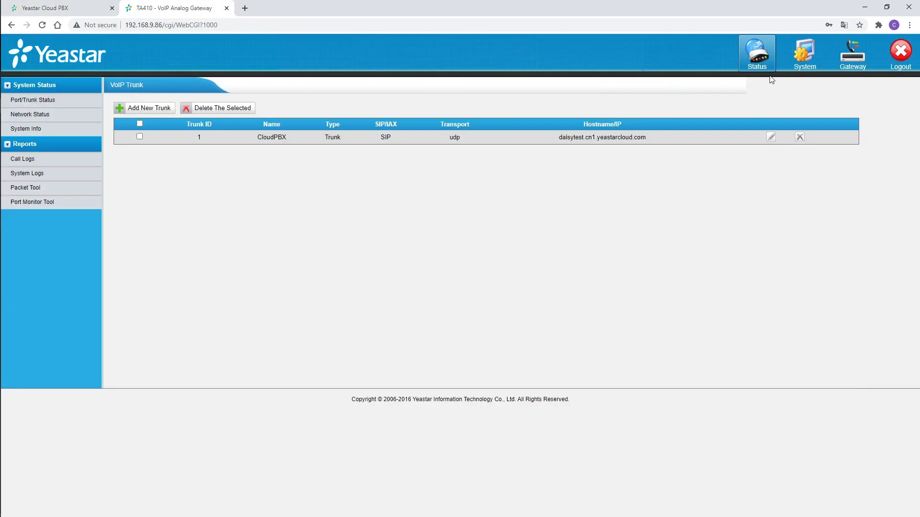
click(759, 60)
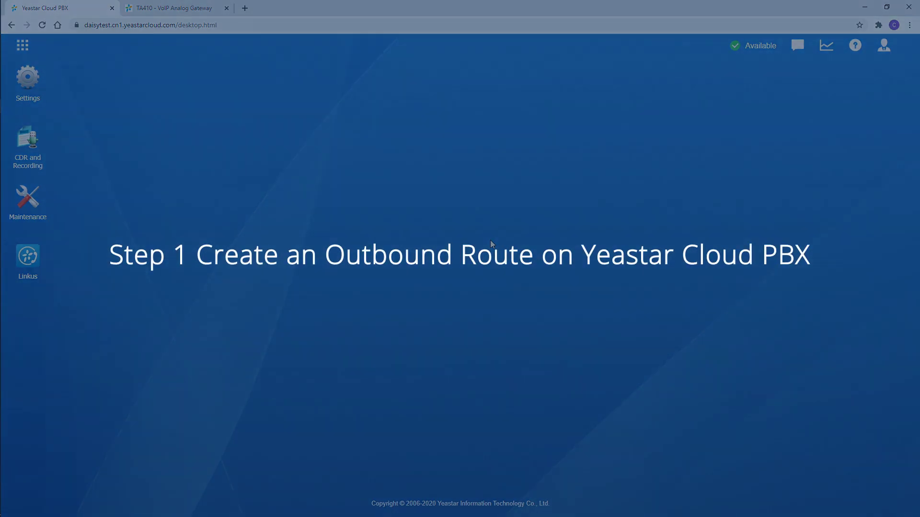
Start a new outbound route named Outbound_TA under Call Control
click(37, 107)
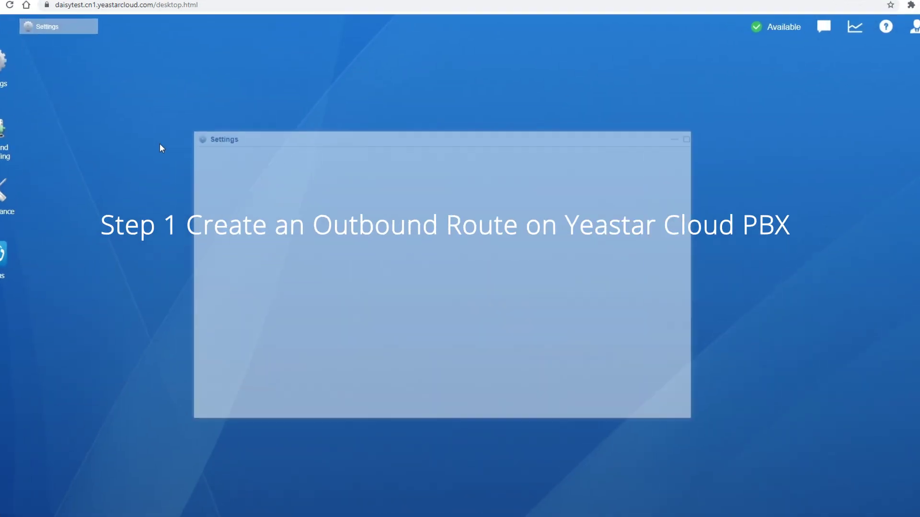
click(318, 183)
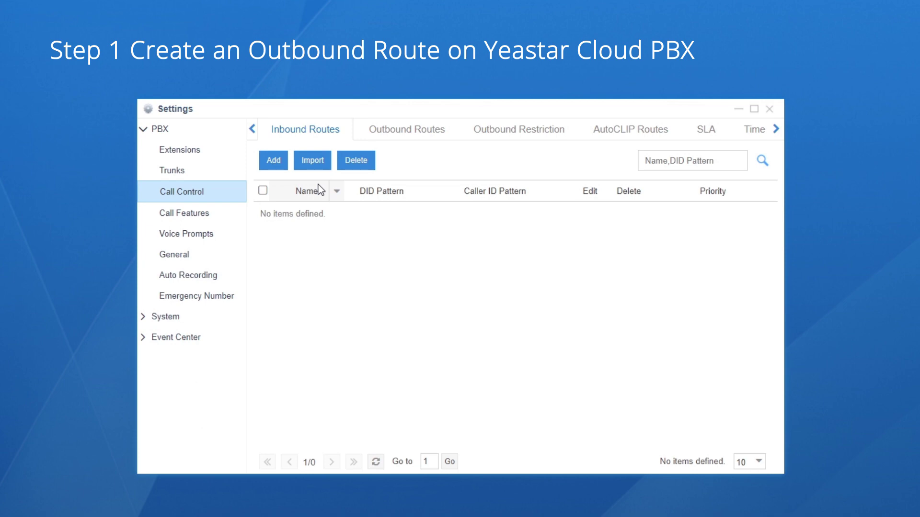
click(415, 138)
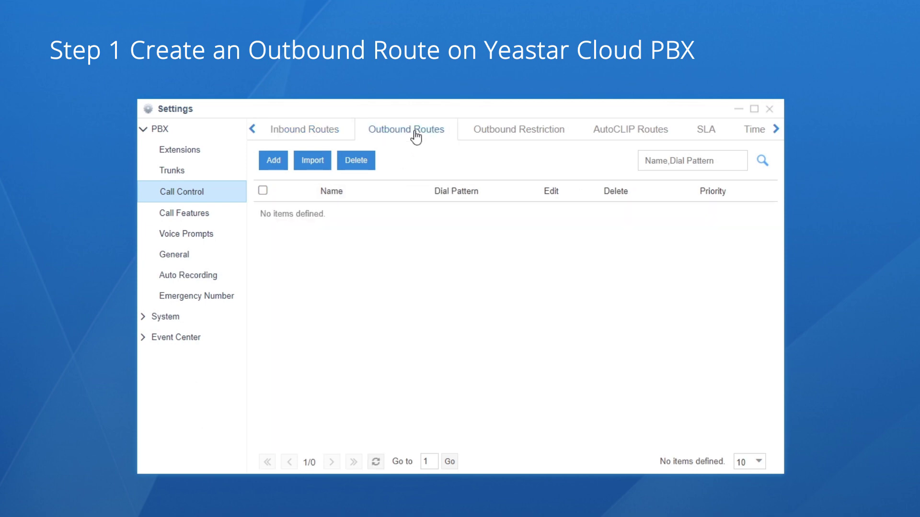
click(273, 161)
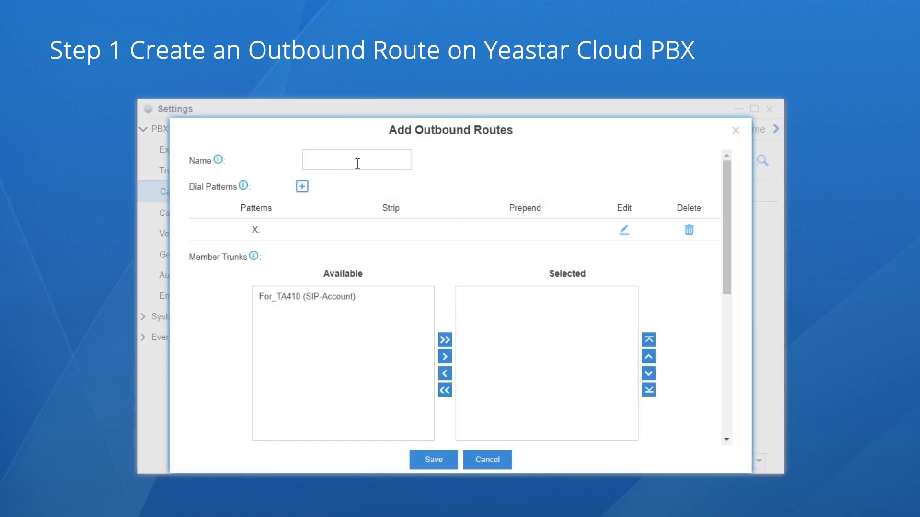
click(358, 163)
text(Outbound_TA)
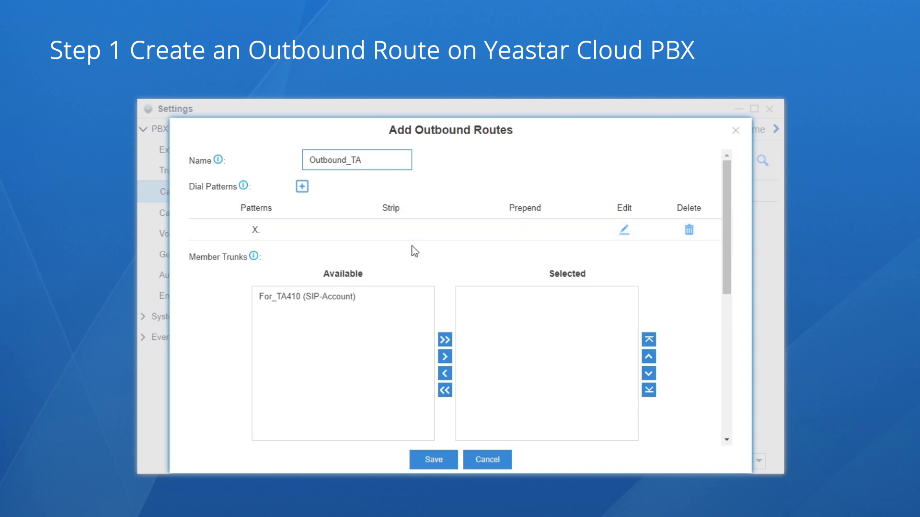
Add the For_TA410 trunk and all extensions to the route, then save it
click(400, 297)
double_click(401, 296)
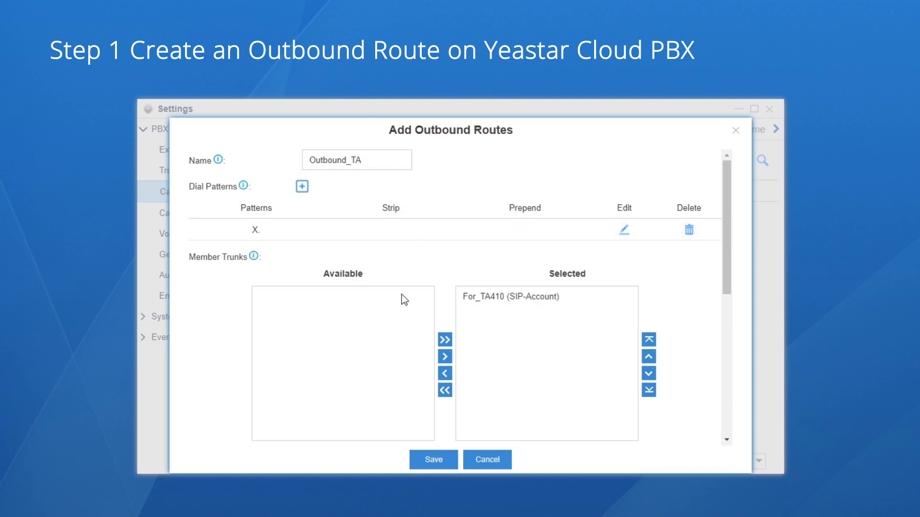
scroll(431, 353, down, 5)
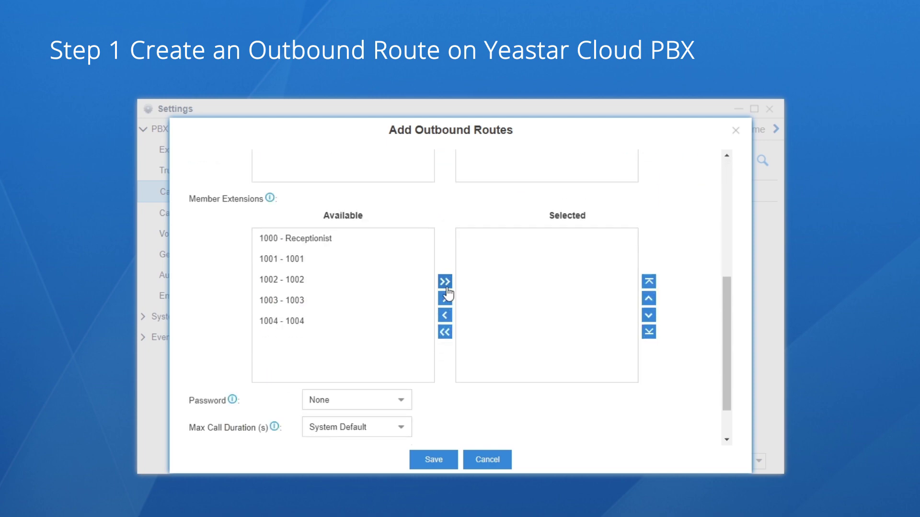
click(445, 282)
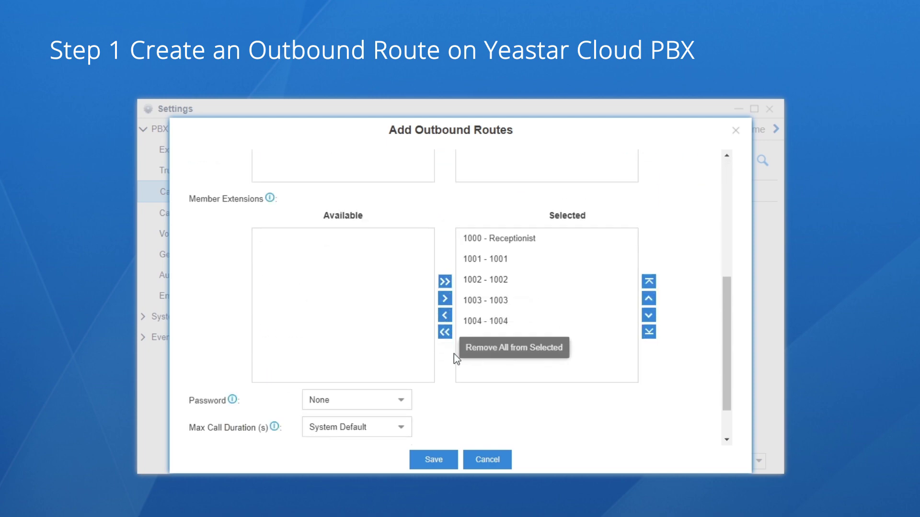
click(428, 461)
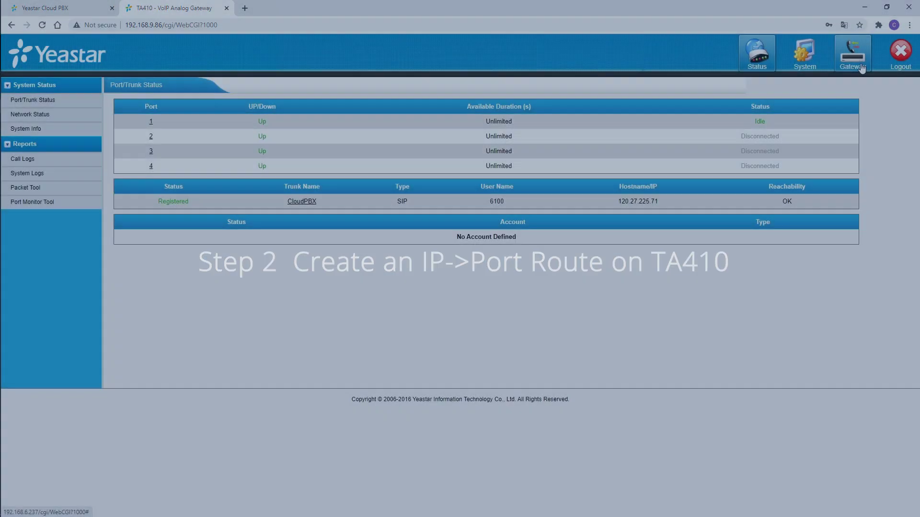
Add a new IP→Port route with Simple Mode set to No, named From_CloudPBX
click(855, 56)
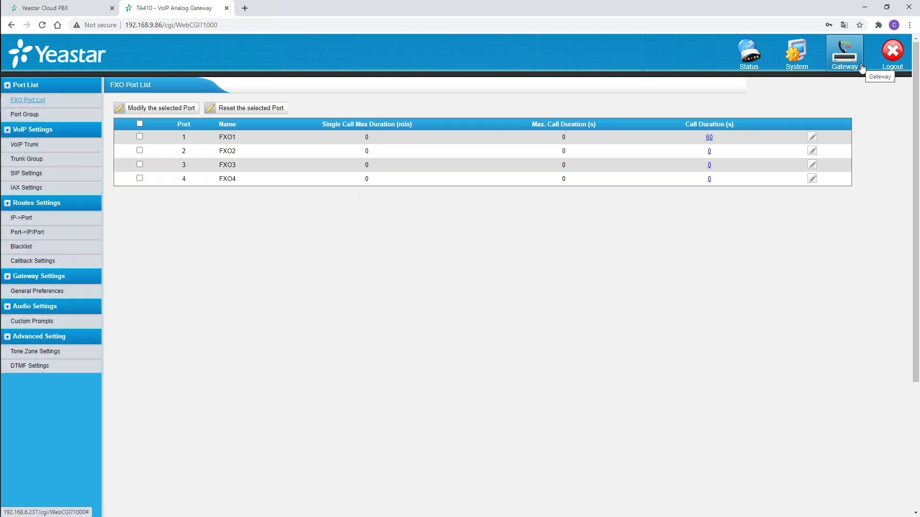
click(84, 217)
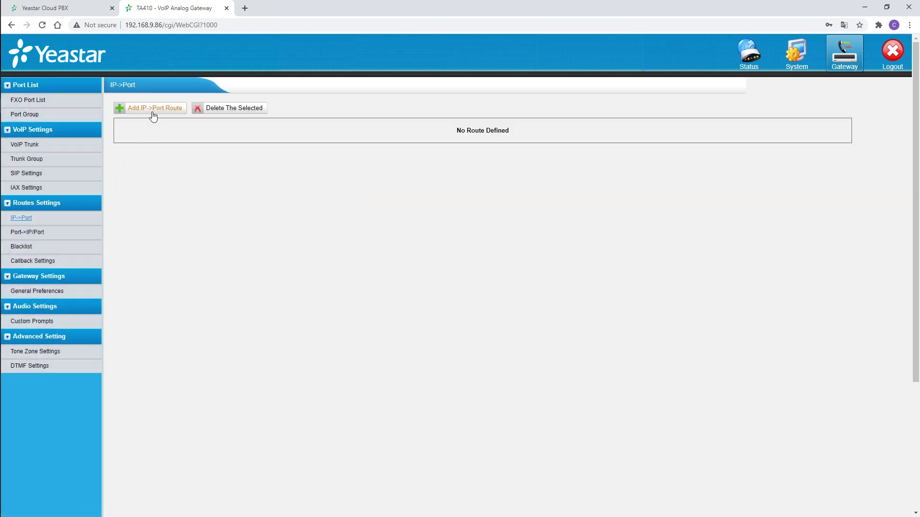
click(153, 115)
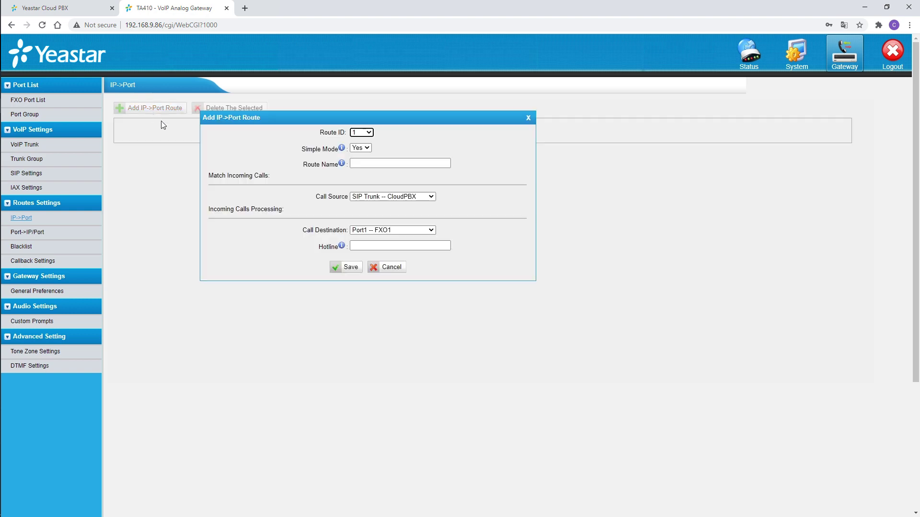
click(368, 152)
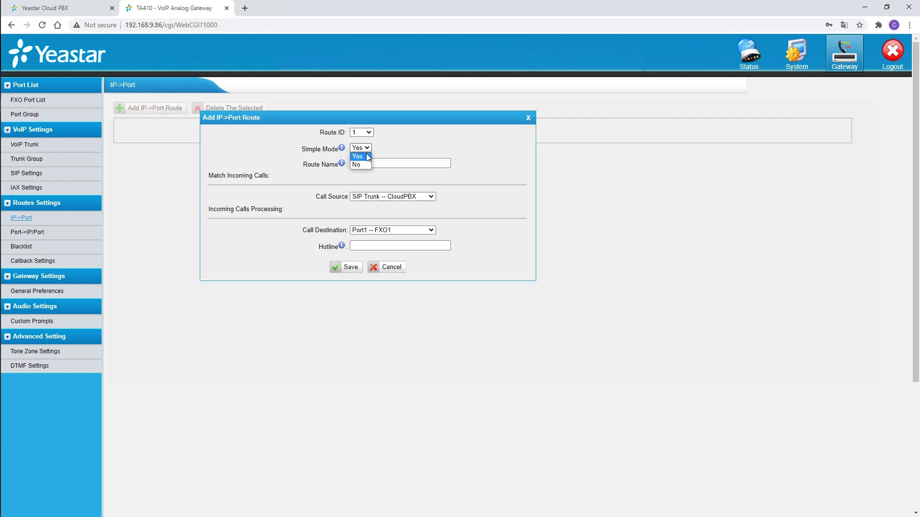
click(368, 163)
click(378, 163)
text(From_CloudPBX)
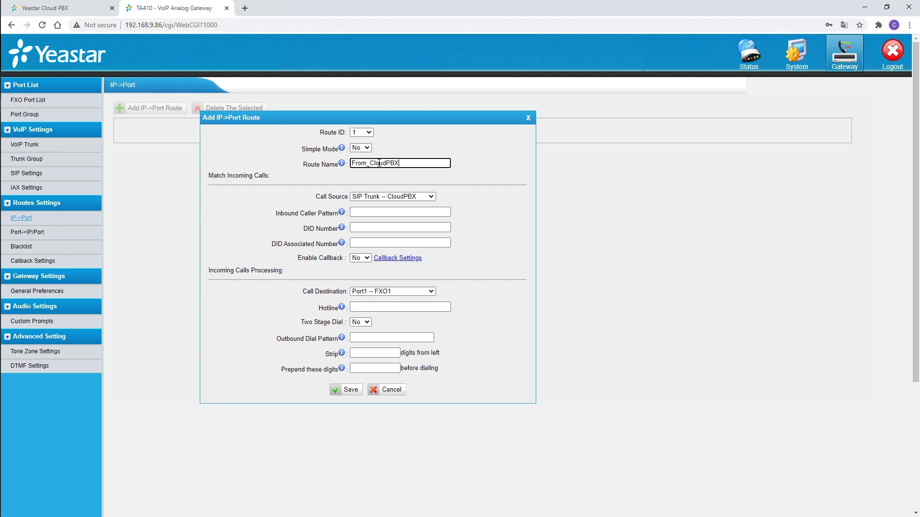
Set the source to SIP trunk CloudPBX and destination to port FXO1, then save
click(424, 197)
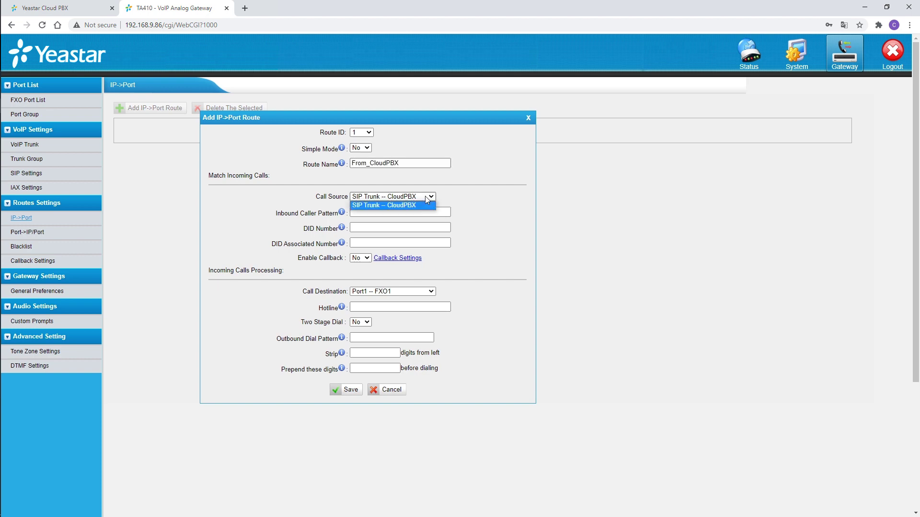
click(425, 204)
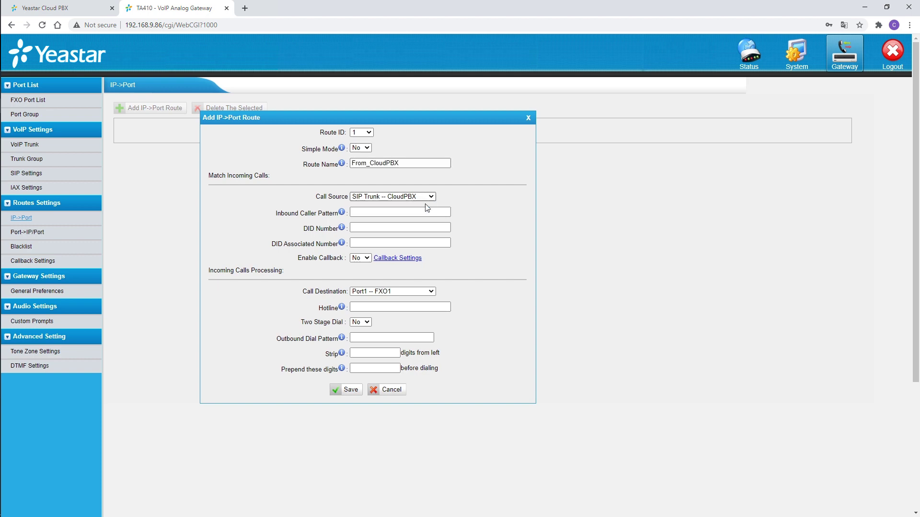
click(418, 227)
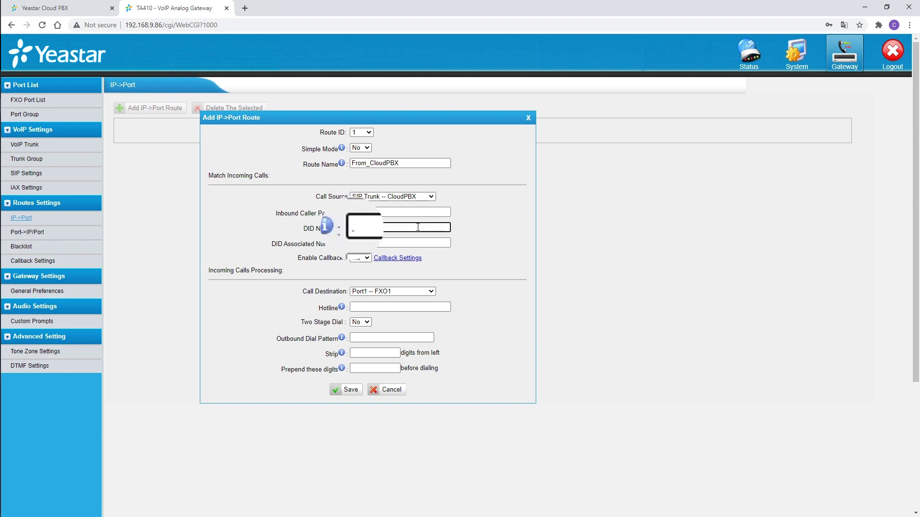
click(416, 291)
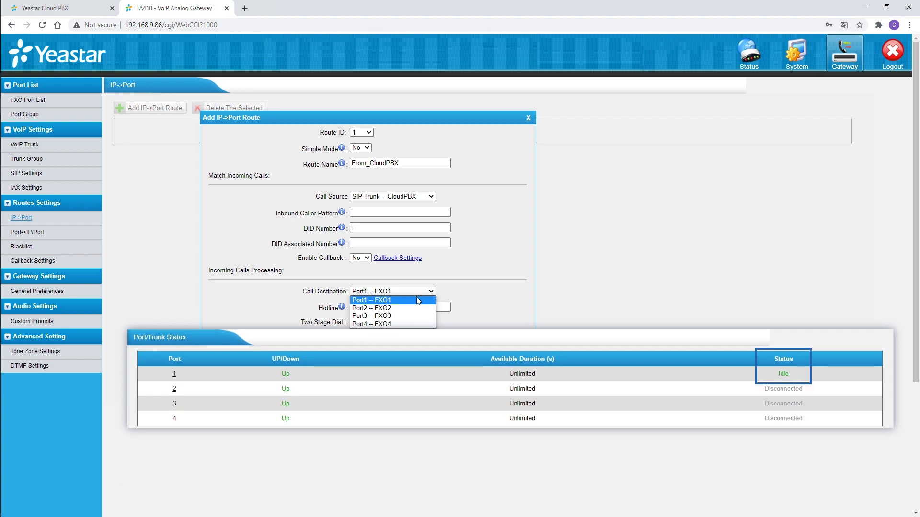
click(417, 300)
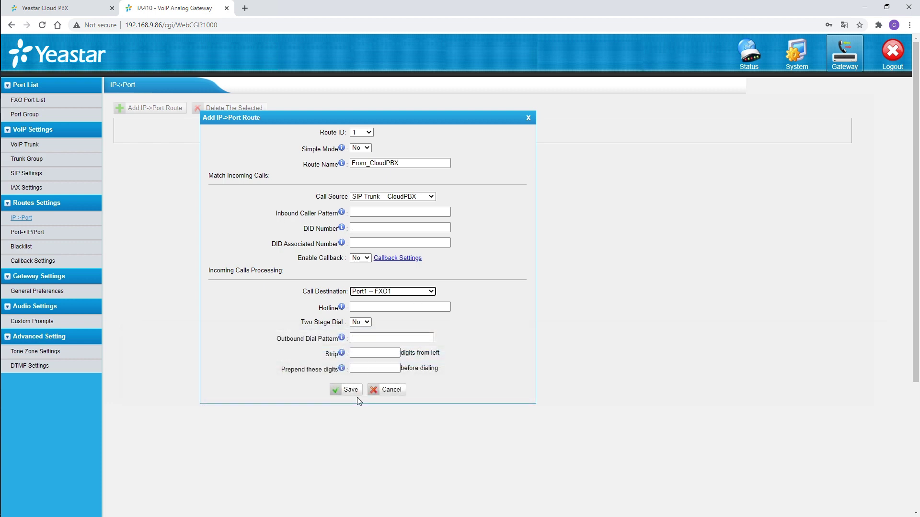
click(355, 391)
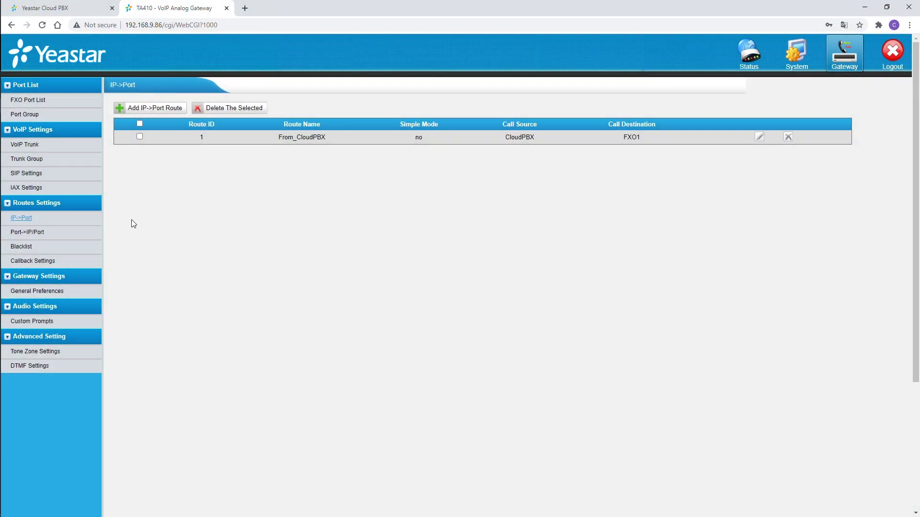
Start a new Port→IP/Port route named To_CloudPBX
click(68, 237)
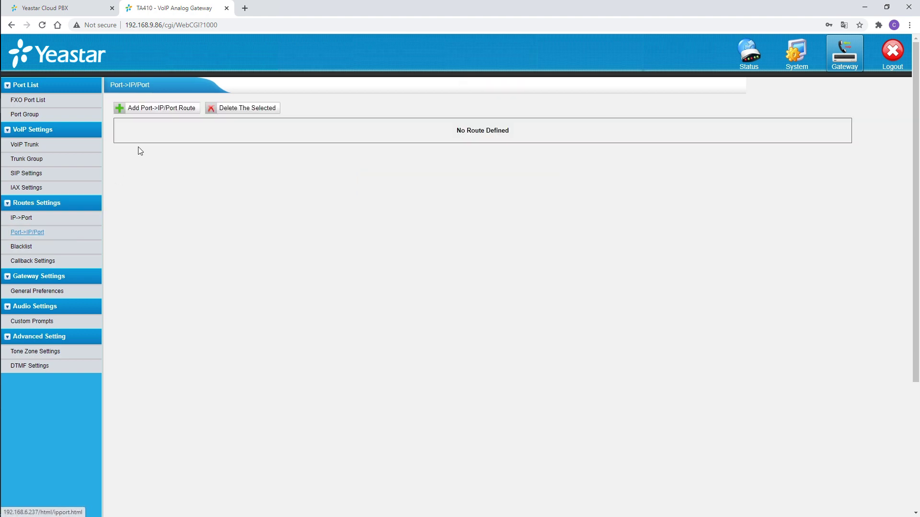
click(162, 109)
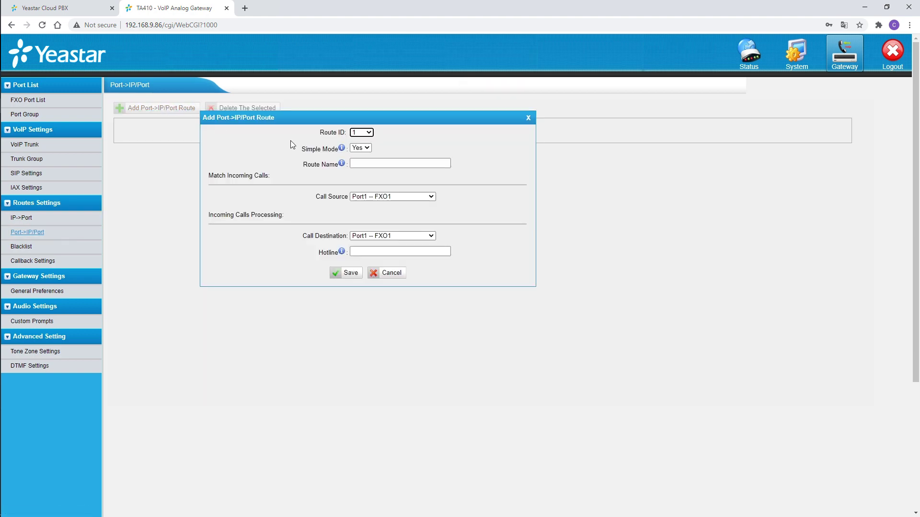
click(368, 149)
click(368, 158)
click(379, 164)
text(To_CloudPBX)
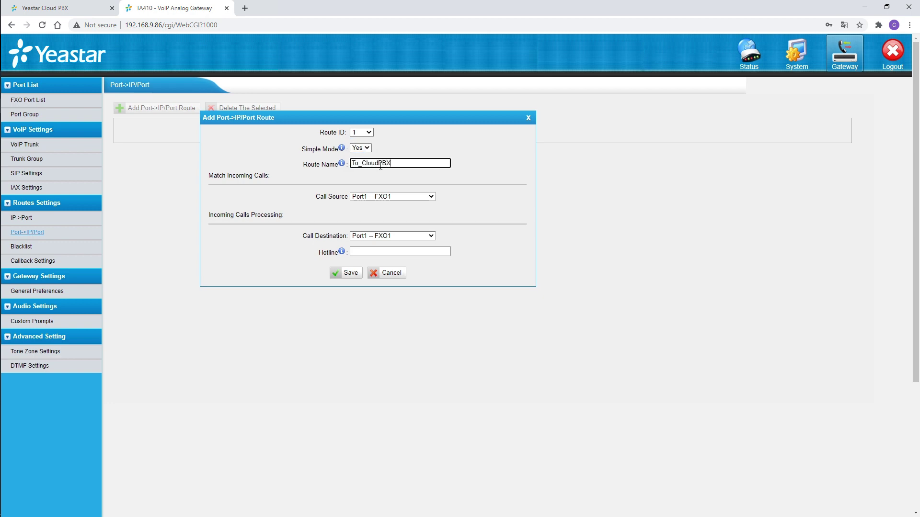
Route calls from port FXO1 to SIP trunk CloudPBX with hotline 1234, and save
click(418, 198)
click(418, 205)
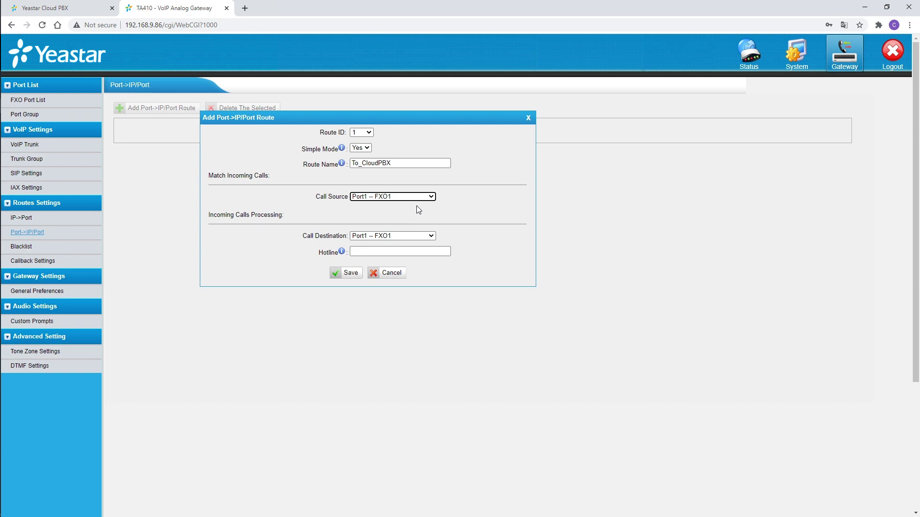
click(421, 236)
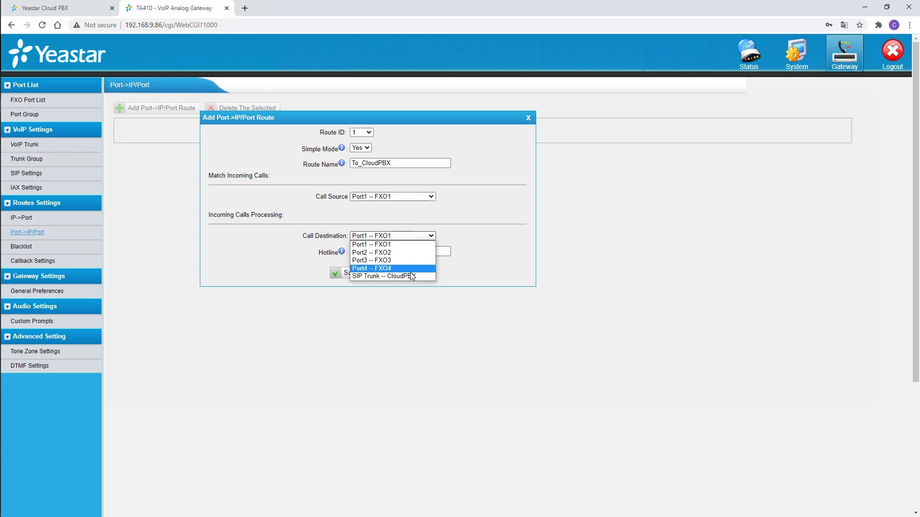
click(411, 276)
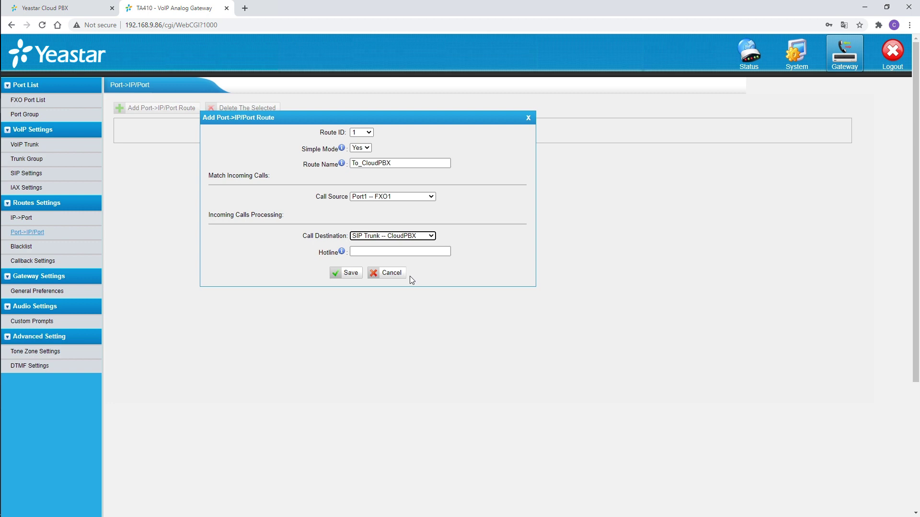
click(411, 254)
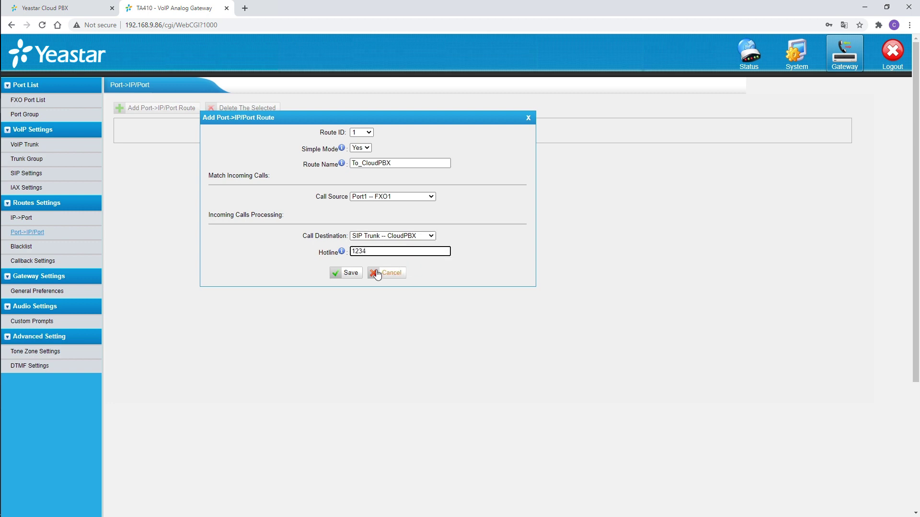
click(350, 274)
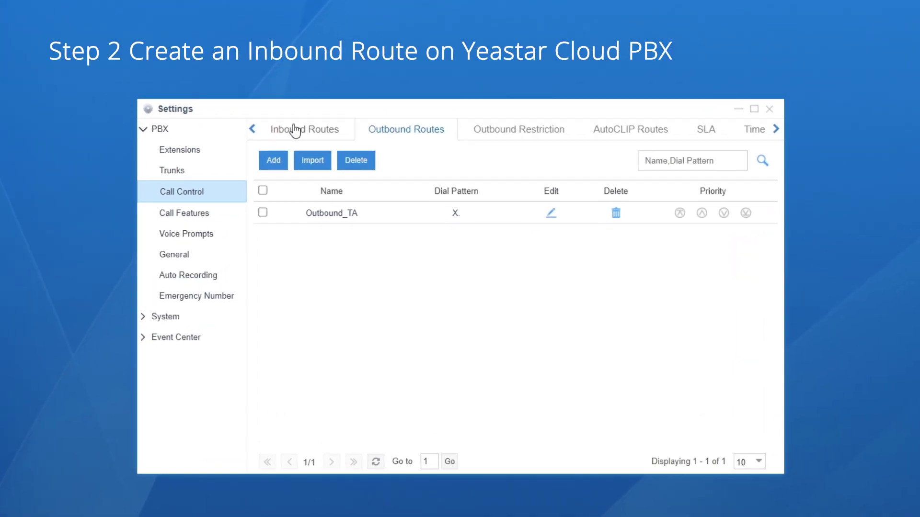
Add inbound route Inbound_TA with DID pattern 1234 and member trunk For_TA410
click(295, 131)
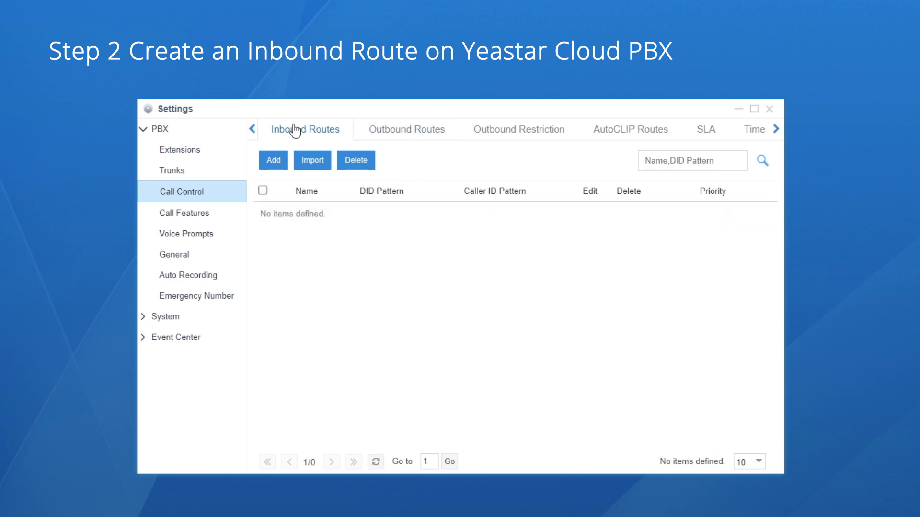
click(281, 162)
click(396, 165)
text(Inbound_TA)
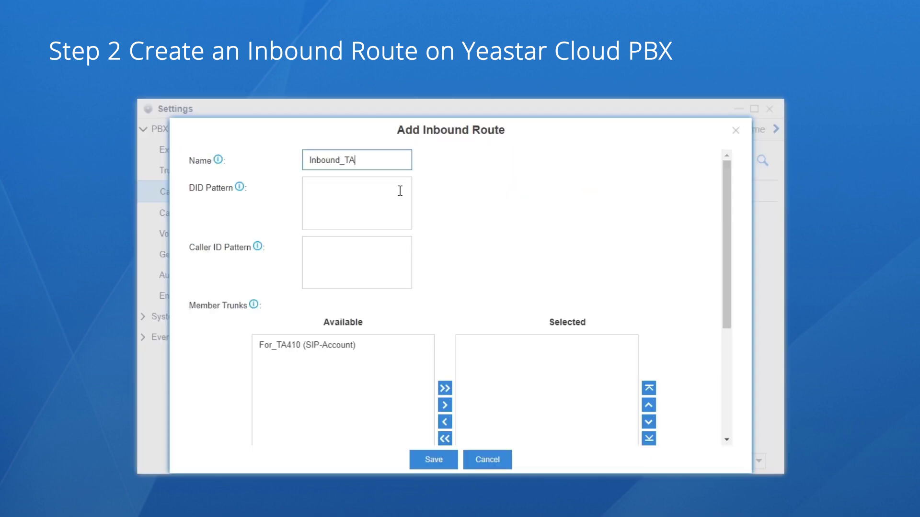
click(400, 191)
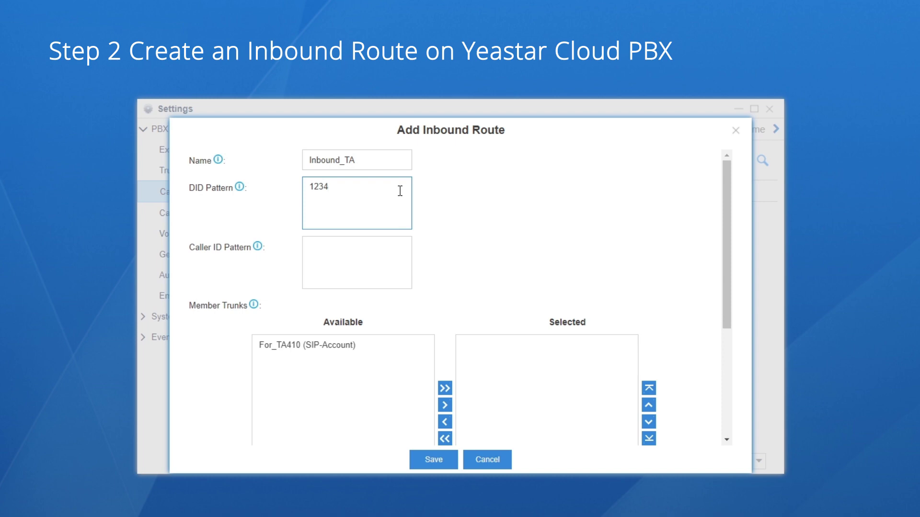
double_click(396, 345)
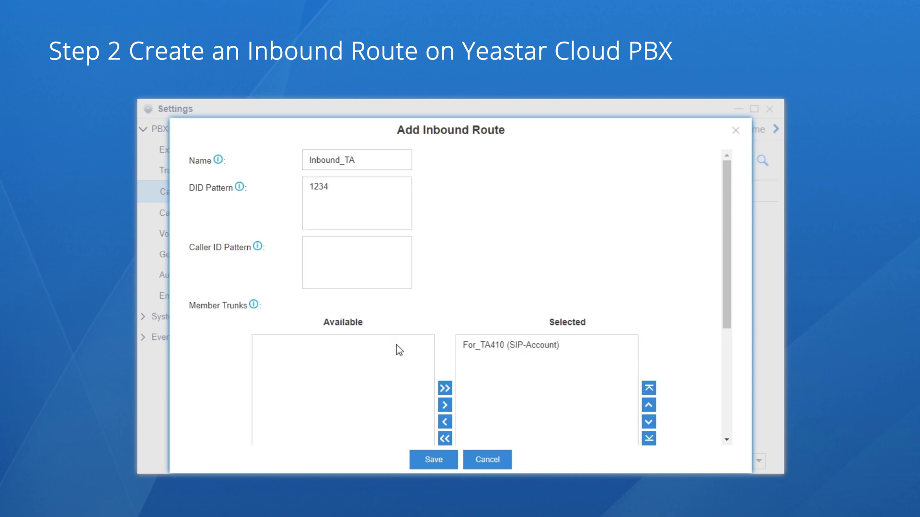
Send incoming calls to extension 1000 - Receptionist and save the route
scroll(396, 347, down, 4)
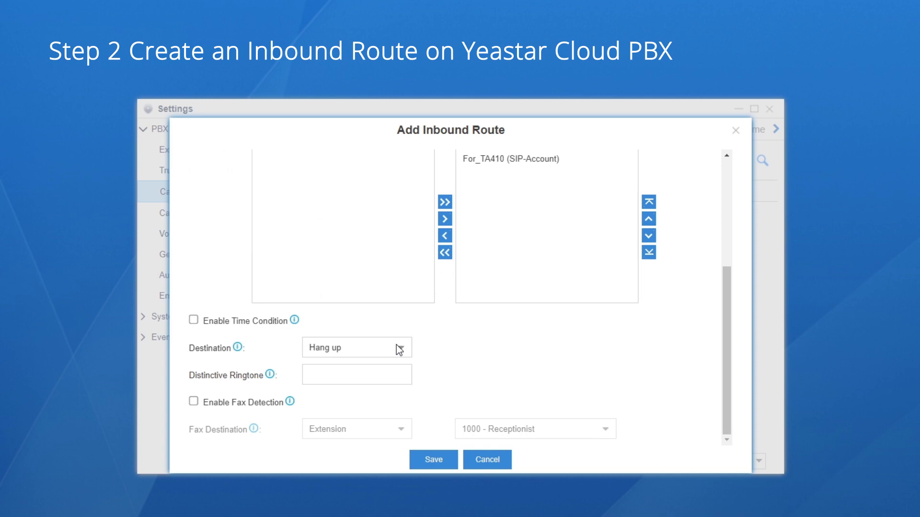
click(397, 350)
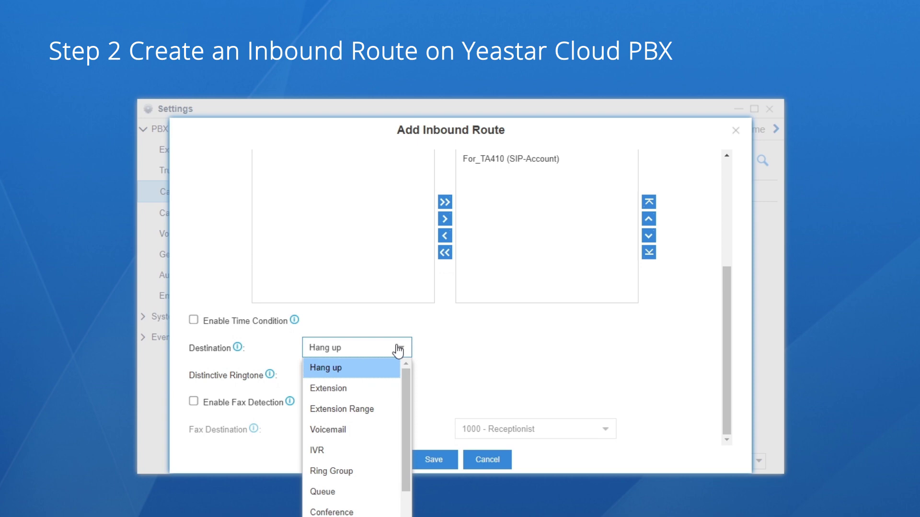
click(391, 386)
click(605, 357)
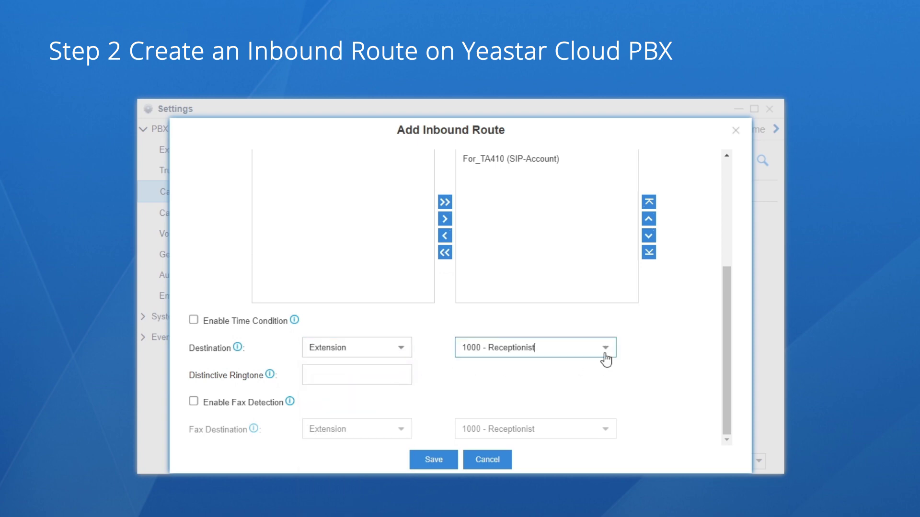
click(603, 371)
click(433, 460)
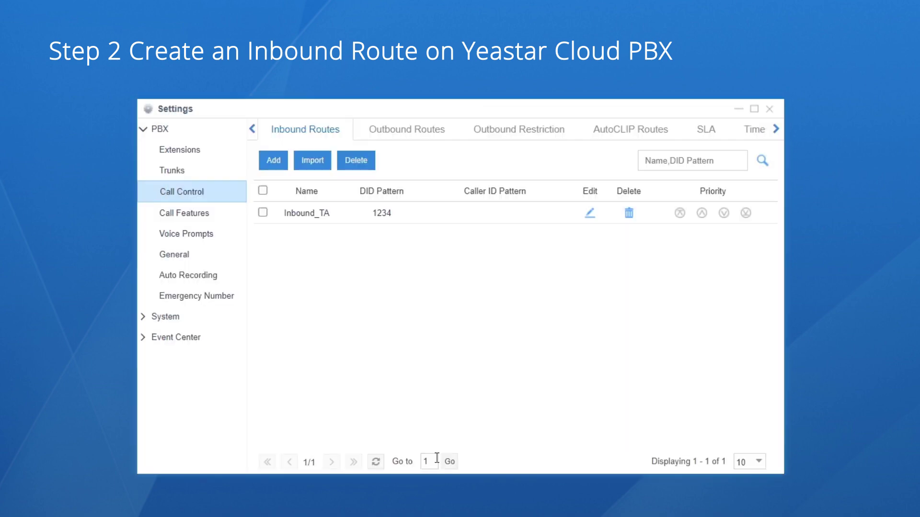